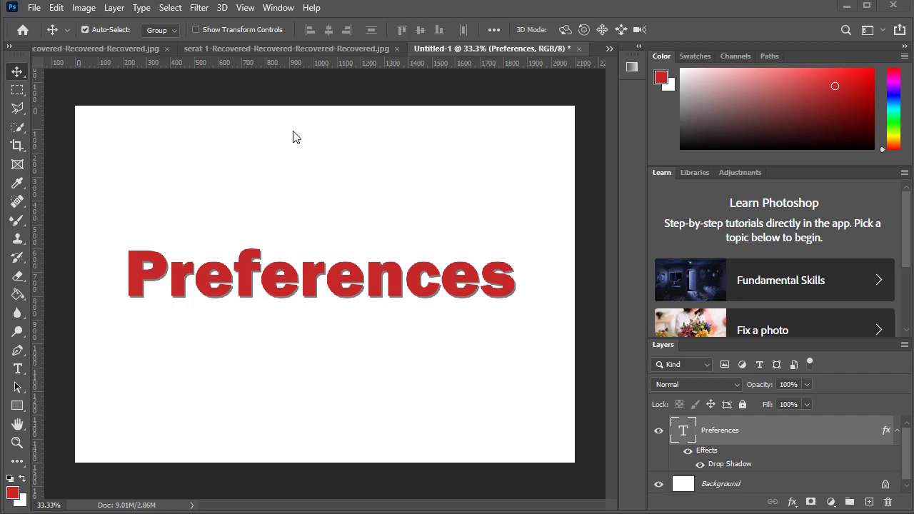
# Open the Interface preferences and move the dialog so its appearance settings are fully in view.
pyautogui.click(55, 9)
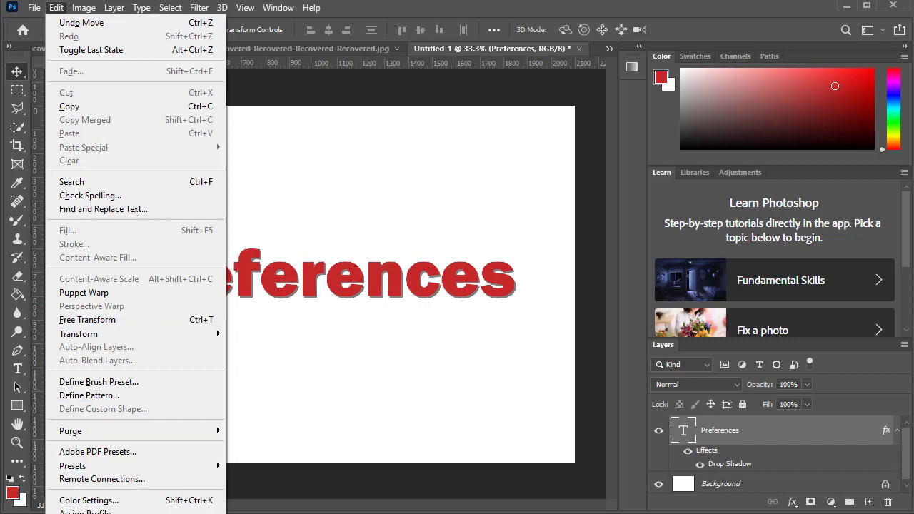
pyautogui.moveTo(83, 513)
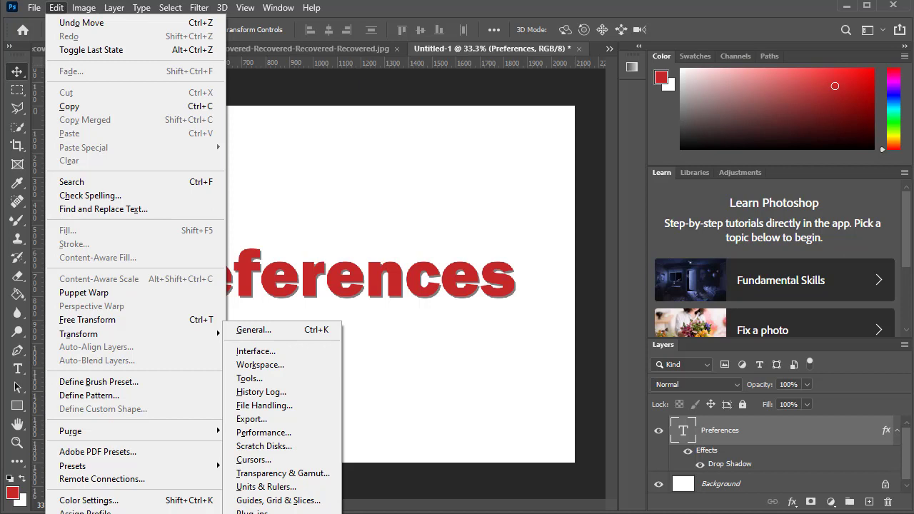
pyautogui.moveTo(135, 513)
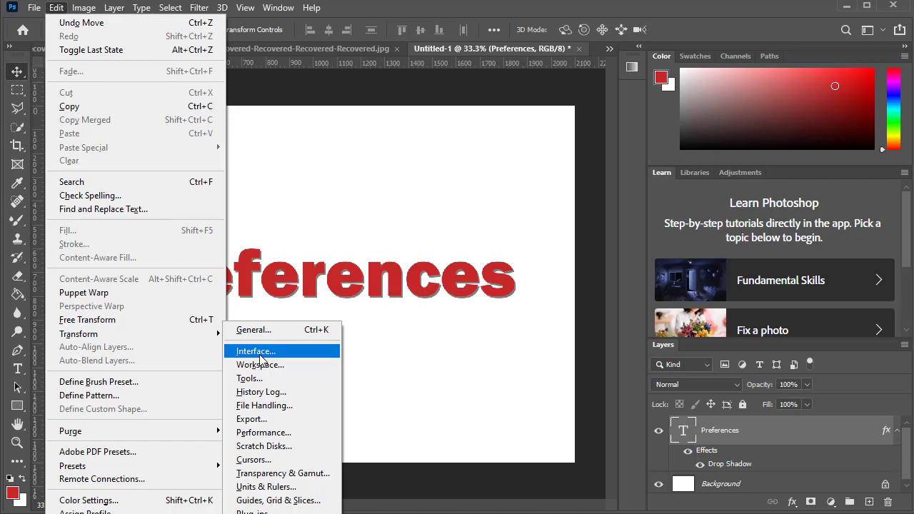
pyautogui.click(260, 353)
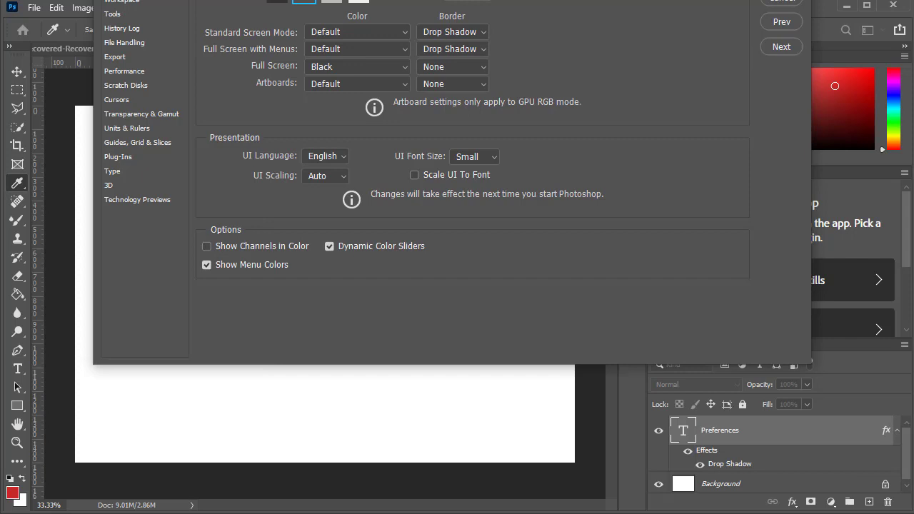
pyautogui.moveTo(260, 2); pyautogui.dragTo(234, 145)
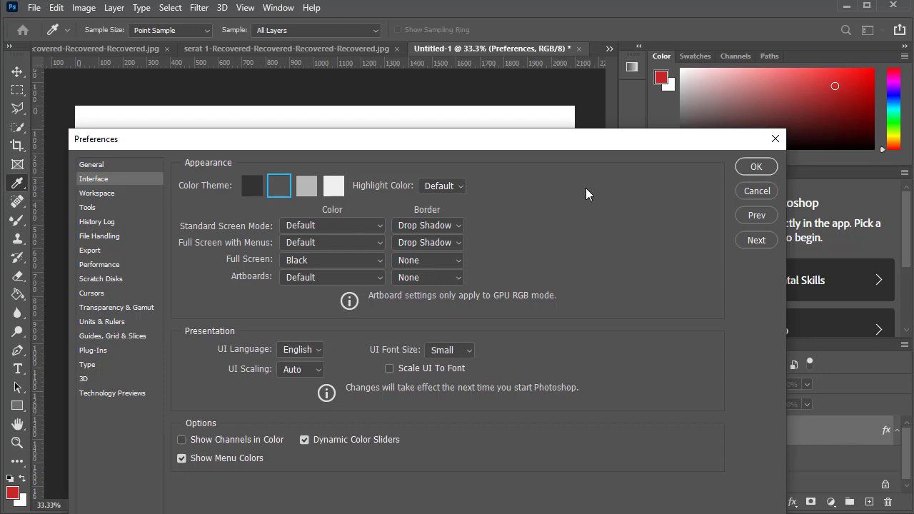
# Try the darkest, light gray and lightest color themes and reselect the second-darkest theme.
pyautogui.click(251, 190)
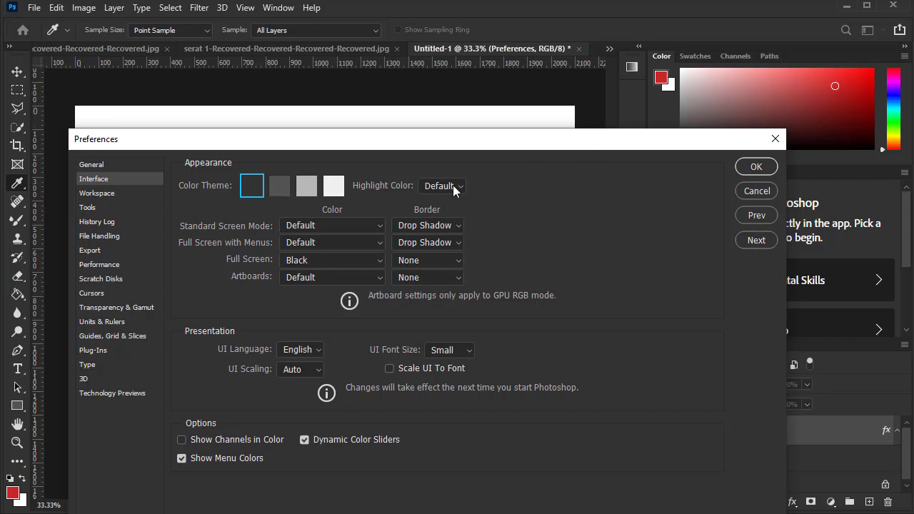
pyautogui.click(306, 186)
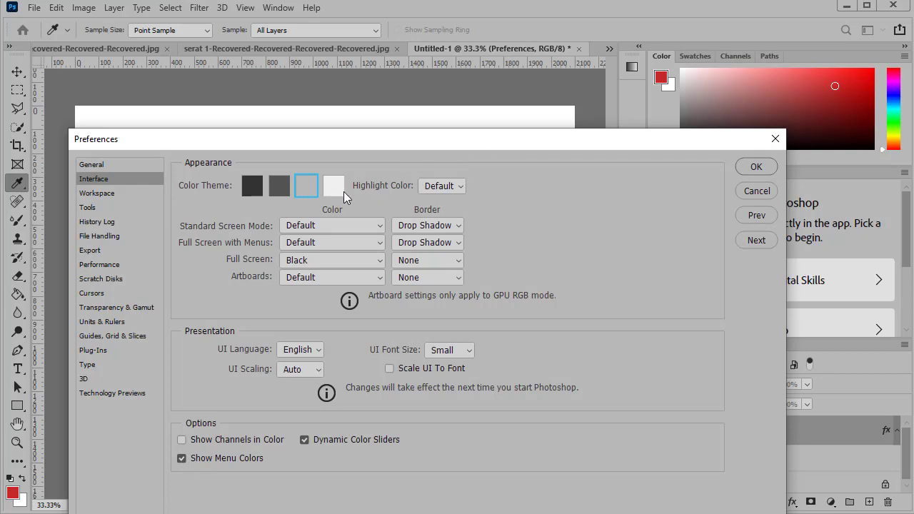
pyautogui.click(344, 191)
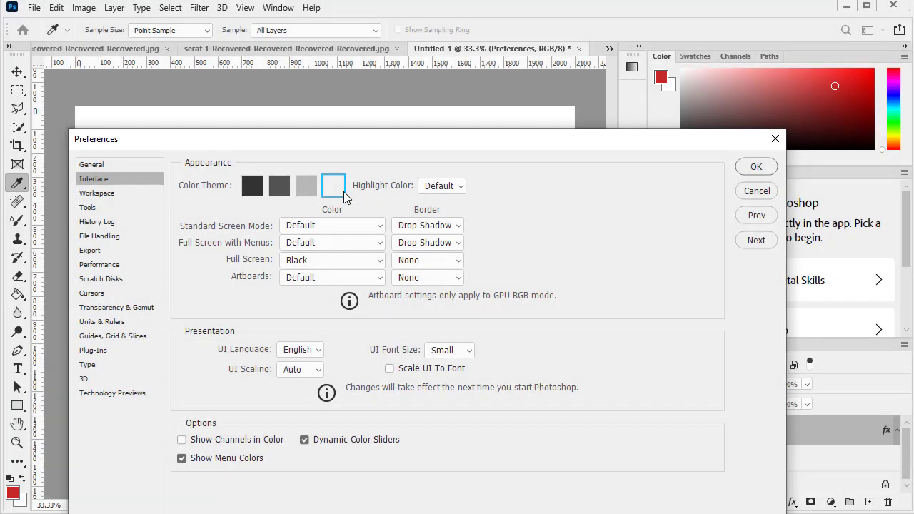
pyautogui.click(283, 189)
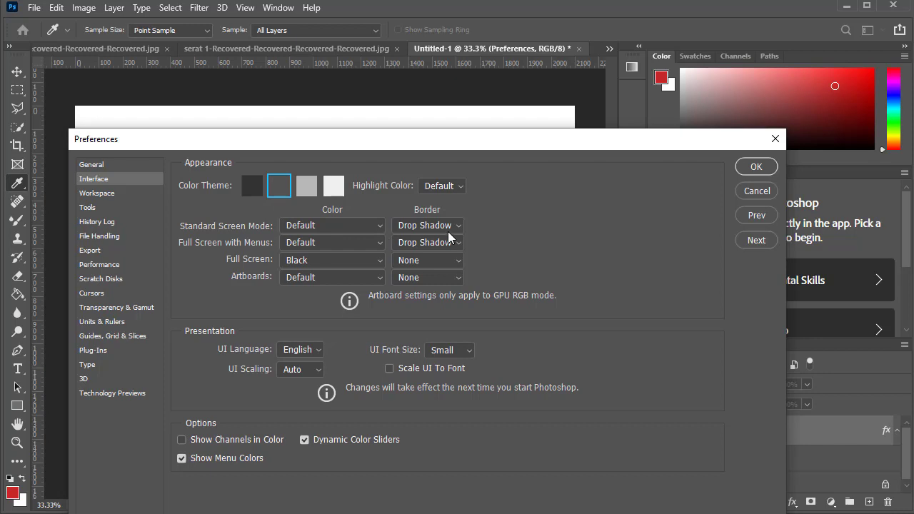
# Look over the Workspace preferences and enable Zoom with Scroll Wheel in the Tools preferences, leaving Overscroll off.
pyautogui.click(96, 193)
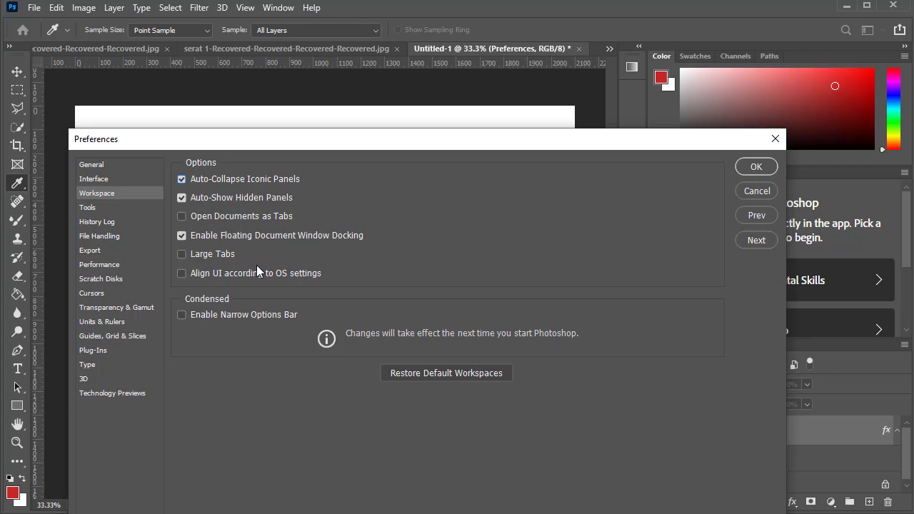
pyautogui.click(93, 209)
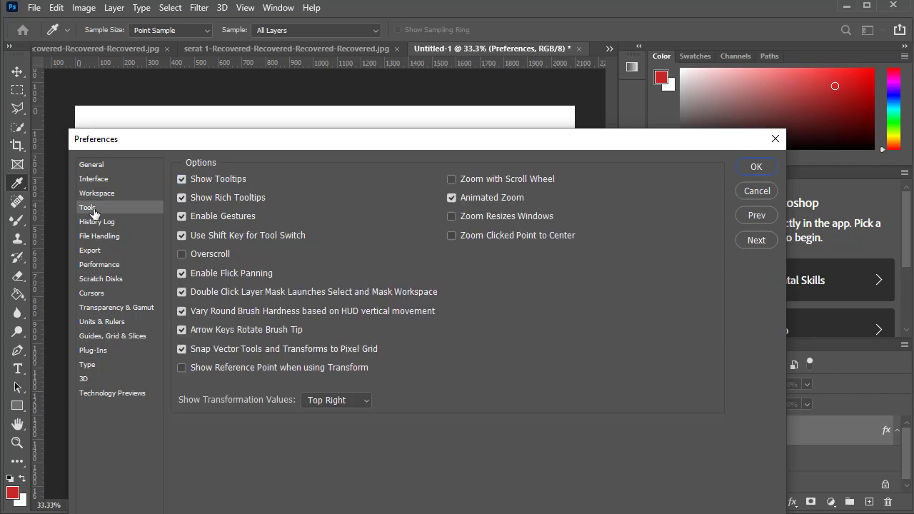
pyautogui.click(182, 253)
pyautogui.click(183, 254)
pyautogui.click(452, 178)
# Look through the History Log, File Handling, Transparency & Gamut and Type preferences and apply the preference changes.
pyautogui.click(121, 224)
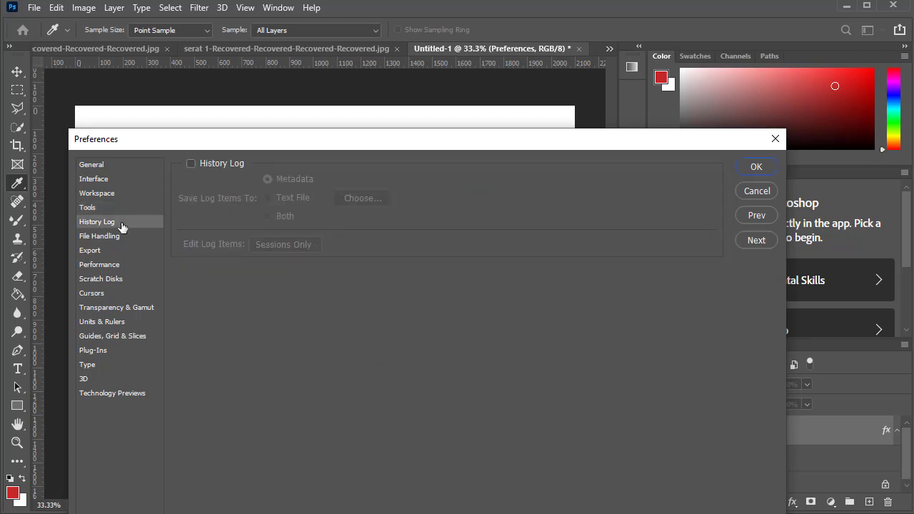
pyautogui.click(120, 240)
pyautogui.click(136, 308)
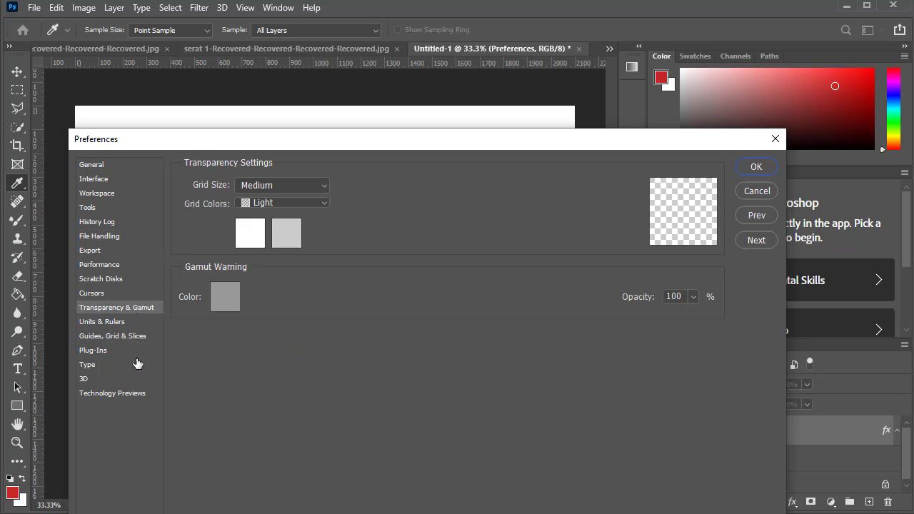
pyautogui.click(136, 365)
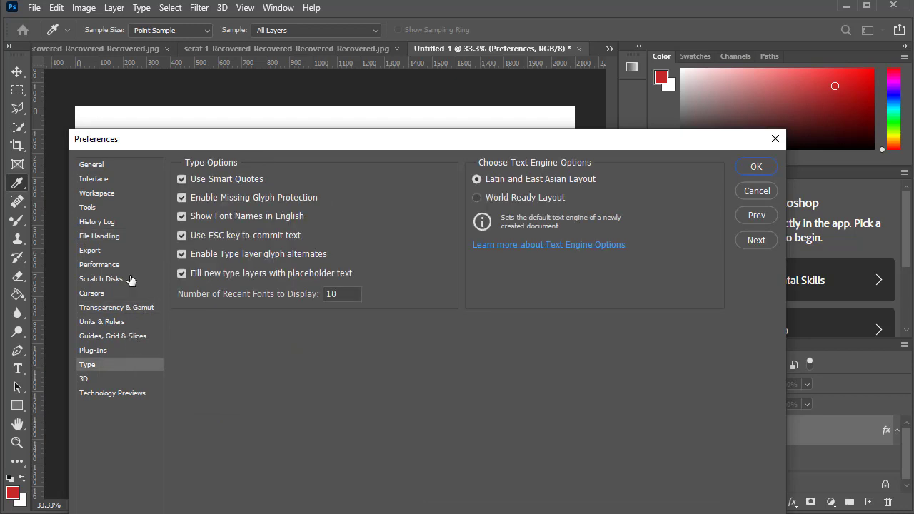
pyautogui.click(758, 167)
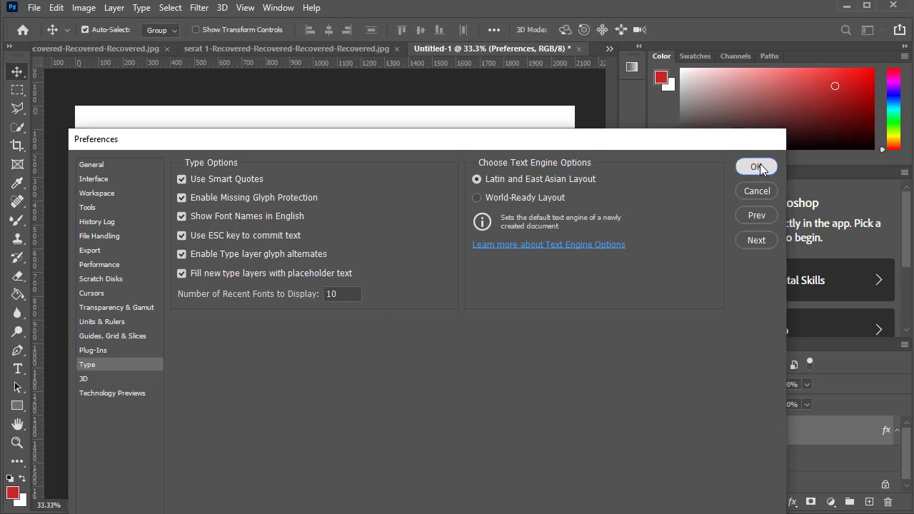
# Test scroll-wheel zooming by magnifying the red Preferences text and zooming back out to the whole canvas.
pyautogui.scroll(1, 465, 248)
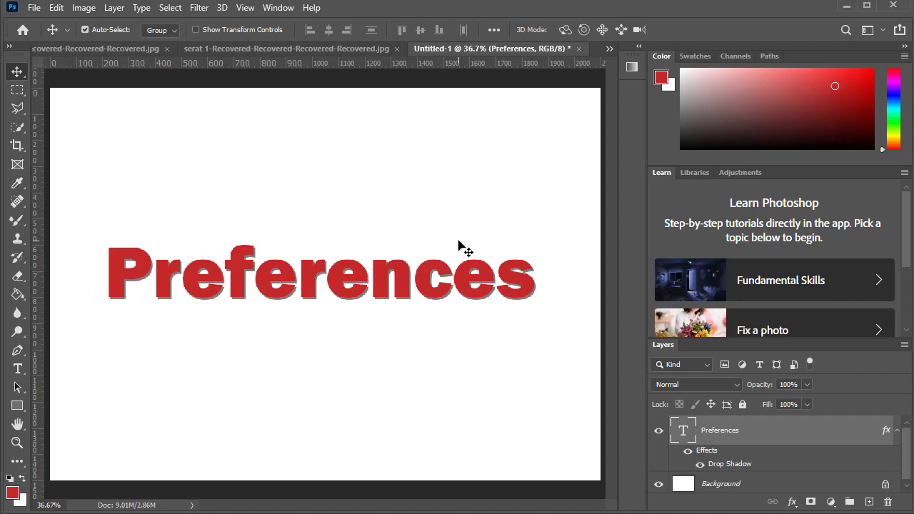
pyautogui.scroll(13, 465, 248)
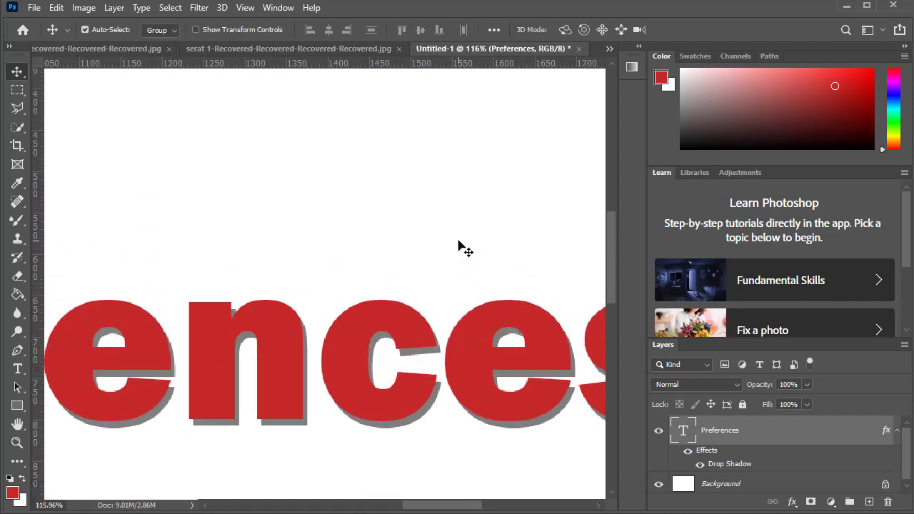
pyautogui.scroll(1, 465, 248)
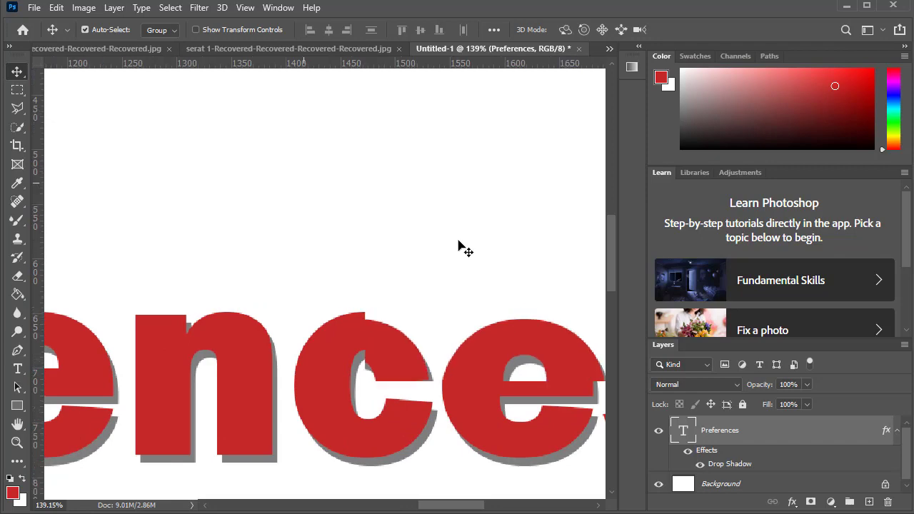
pyautogui.scroll(2, 465, 248)
pyautogui.scroll(-16, 465, 248)
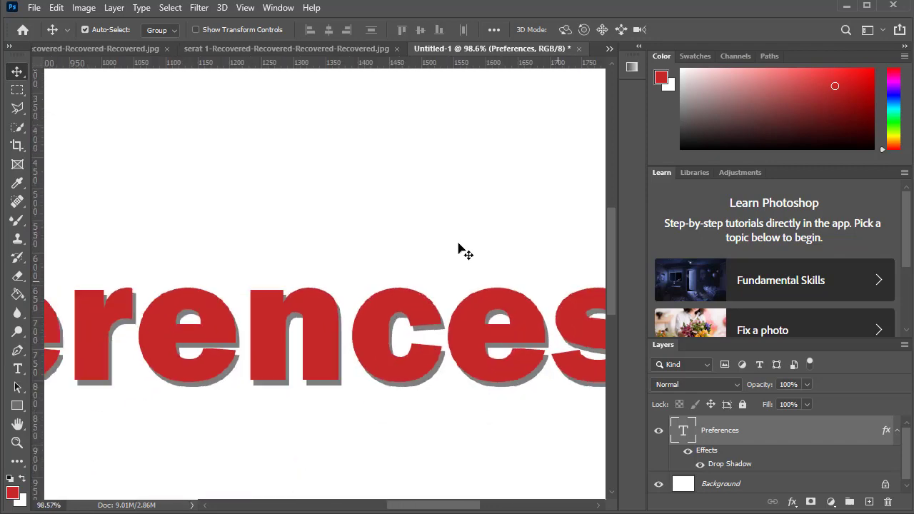
pyautogui.scroll(-1, 465, 247)
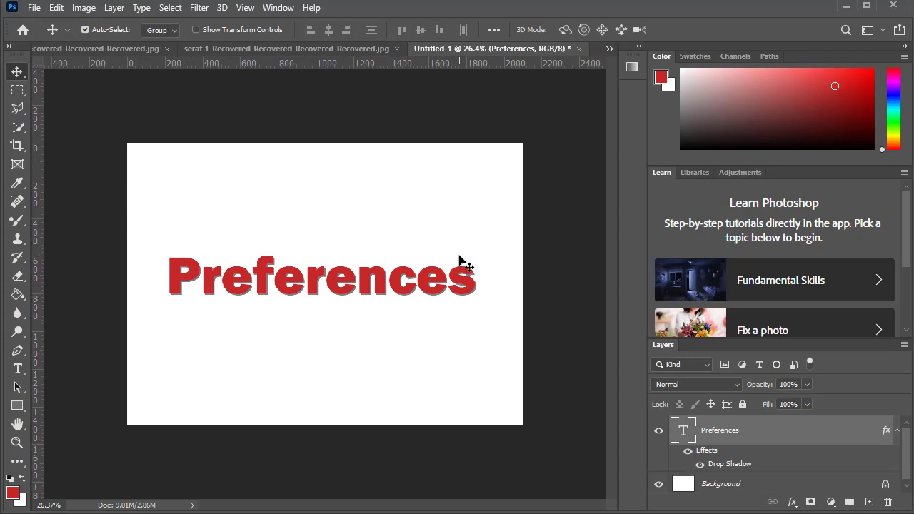
# Use the Zoom tool to enlarge the canvas to 50%, reduce it to 33.3% and return the tool to zoom-in mode.
pyautogui.click(11, 447)
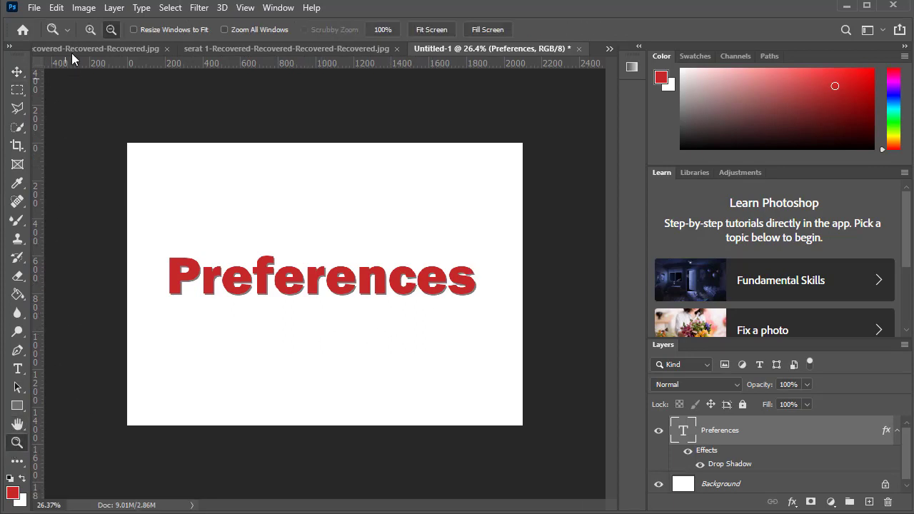
pyautogui.click(92, 28)
pyautogui.click(237, 227)
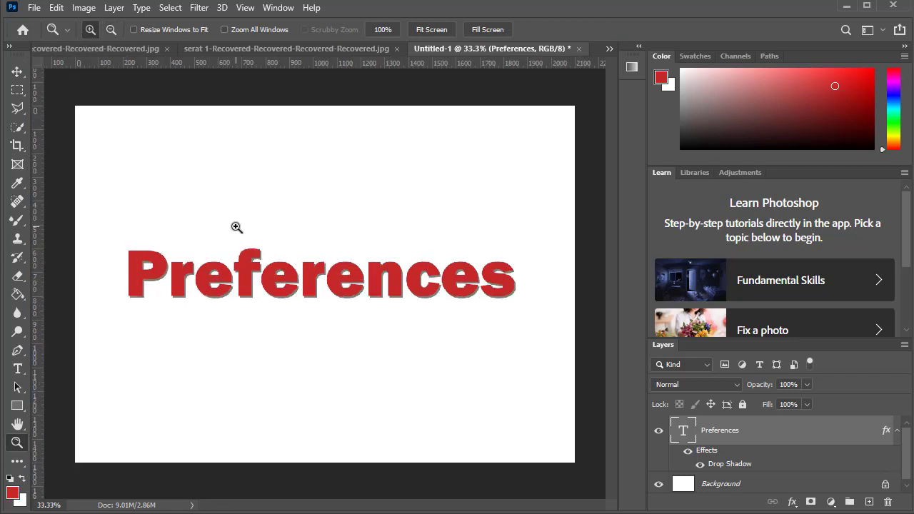
pyautogui.click(236, 227)
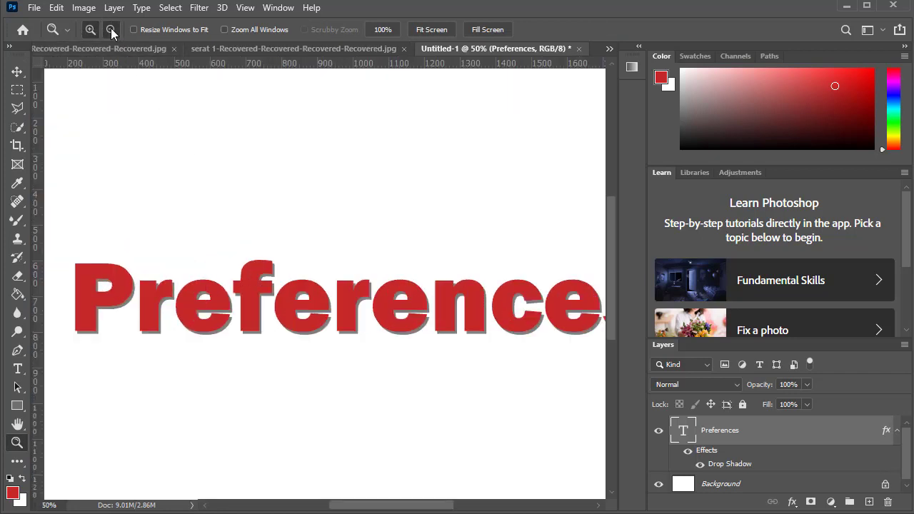
pyautogui.click(111, 29)
pyautogui.click(215, 173)
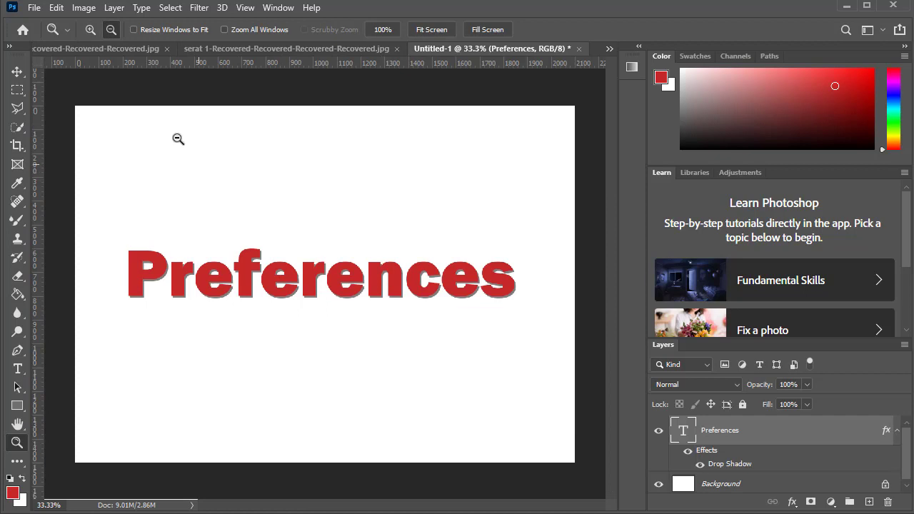
pyautogui.click(90, 31)
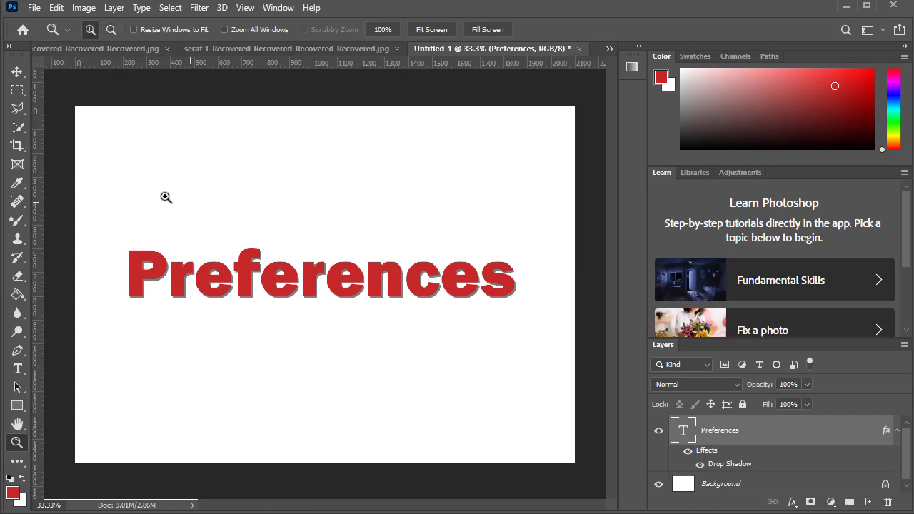
# Switch to the Move tool and repeatedly zoom in and out on the Preferences text with the scroll wheel.
pyautogui.click(15, 73)
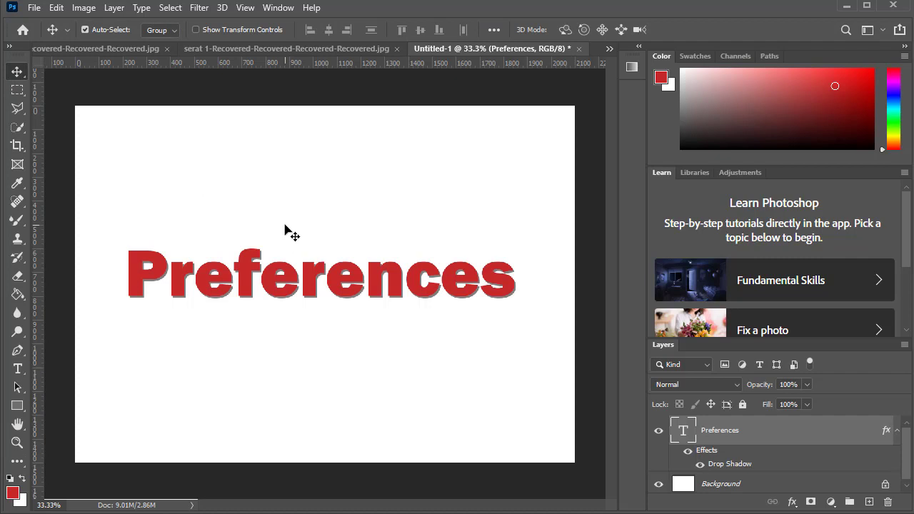
pyautogui.scroll(4, 285, 232)
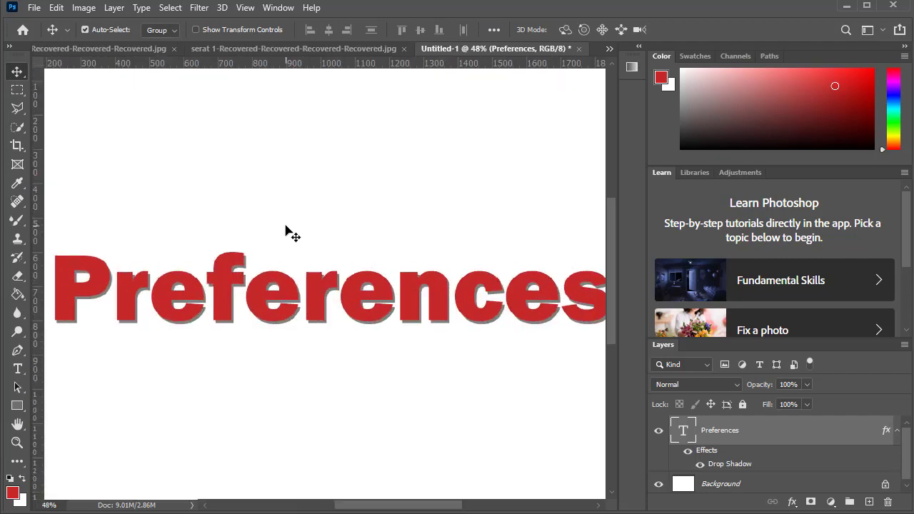
pyautogui.scroll(5, 285, 232)
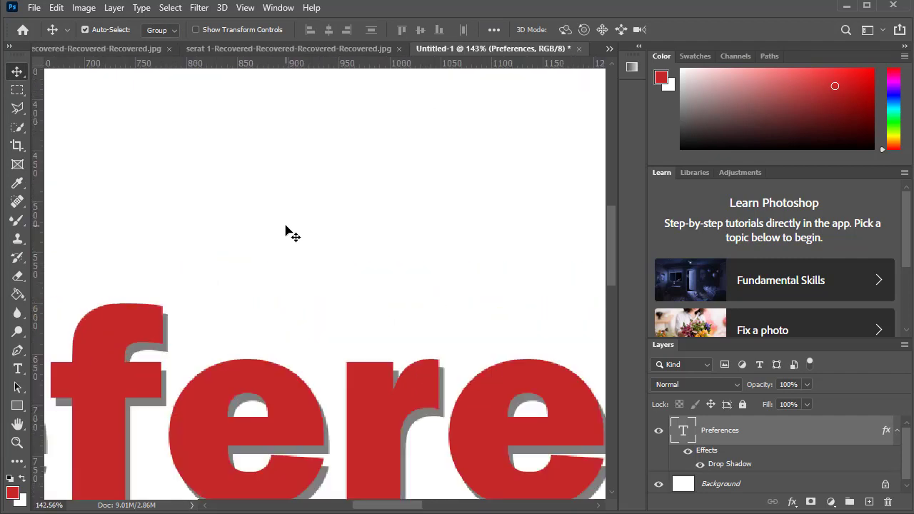
pyautogui.scroll(-2, 286, 232)
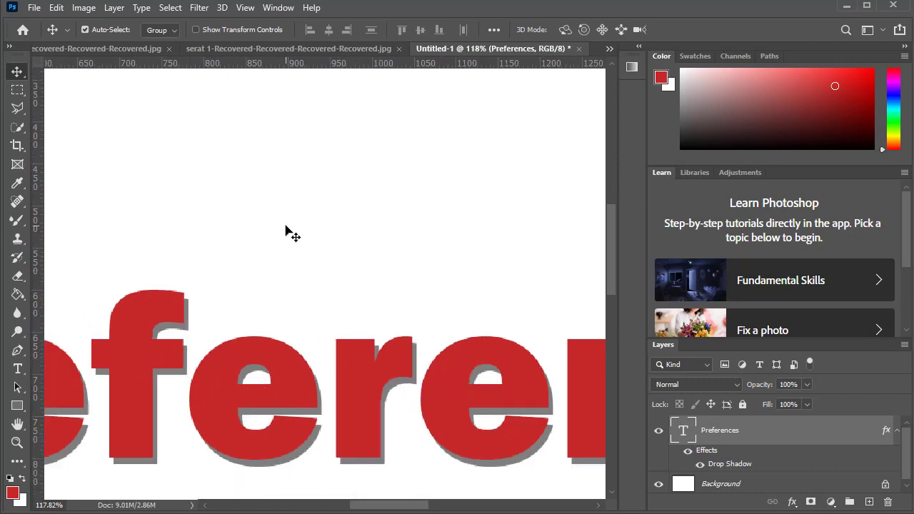
pyautogui.scroll(-1, 286, 232)
pyautogui.scroll(2, 286, 232)
pyautogui.scroll(-3, 286, 232)
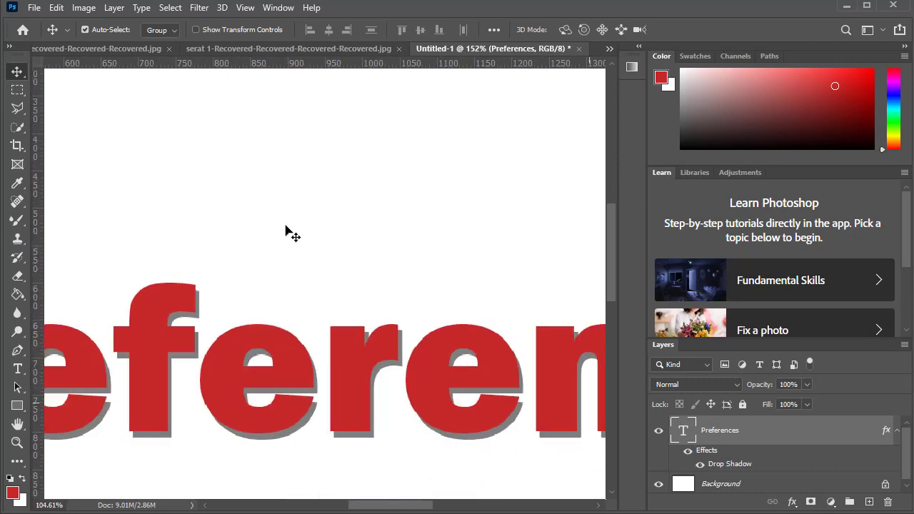
pyautogui.scroll(-4, 286, 232)
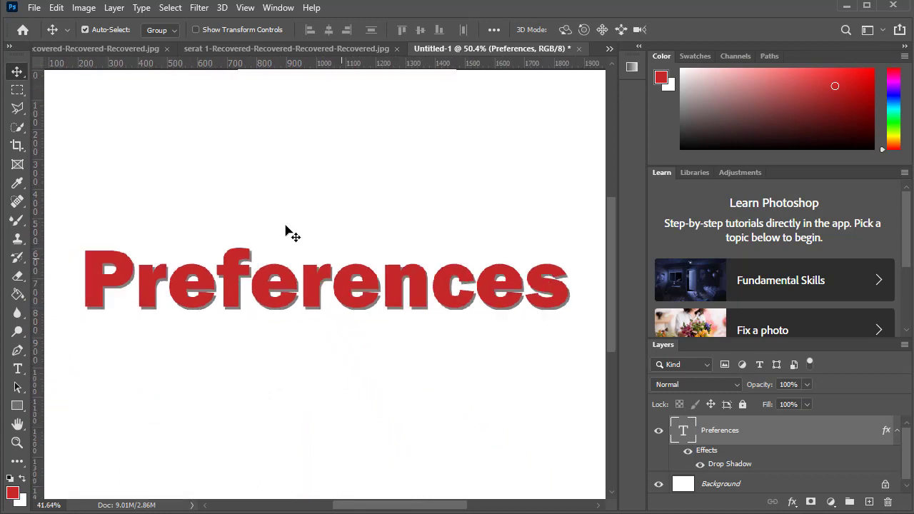